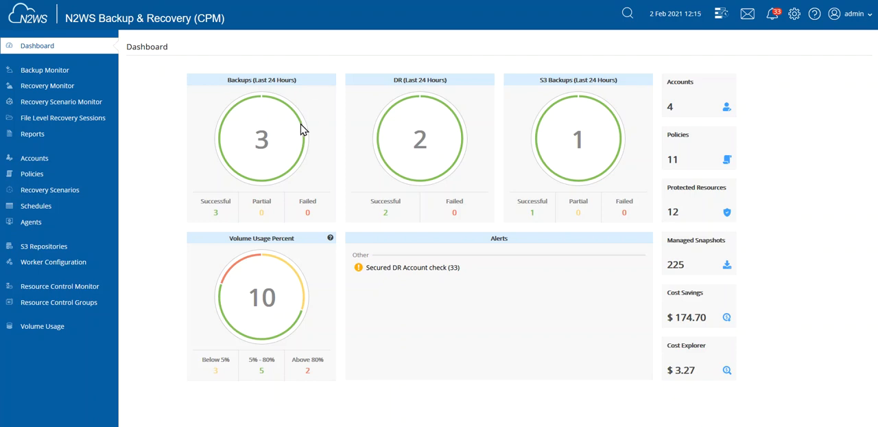
Open the Secondary_DR account for editing and enable Use Secured DR Account
click(40, 160)
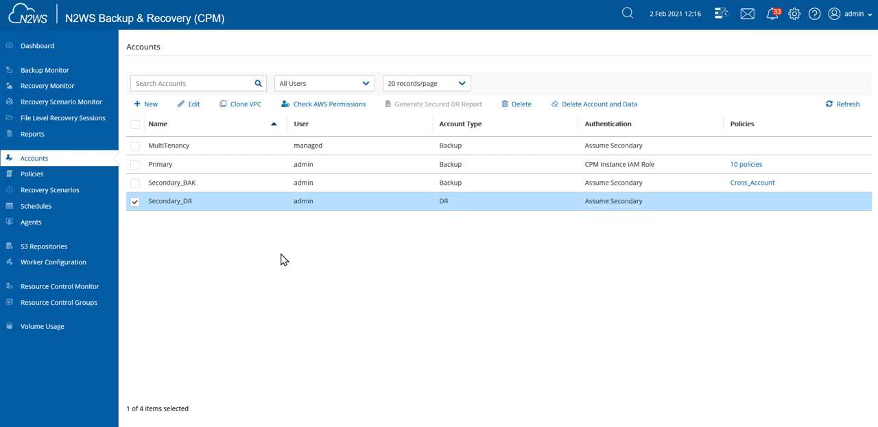
click(194, 107)
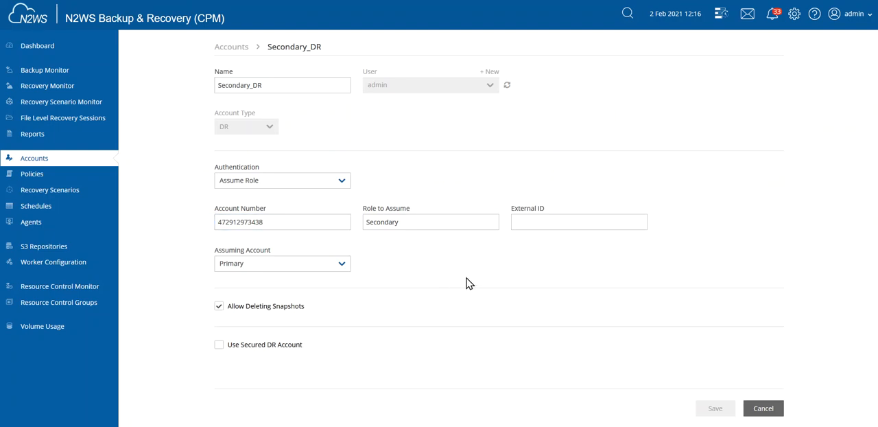
click(219, 345)
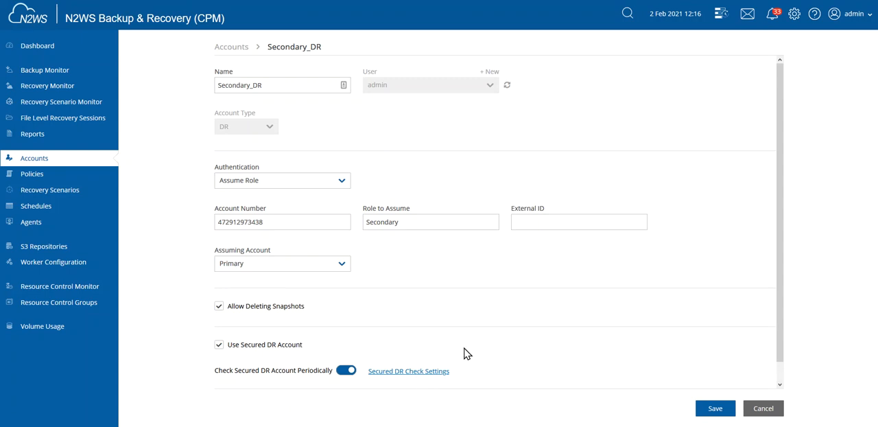
Add the ec2 DeleteSnapshot permission to the account's prohibited permissions and apply the selection
scroll(465, 354, down, 1)
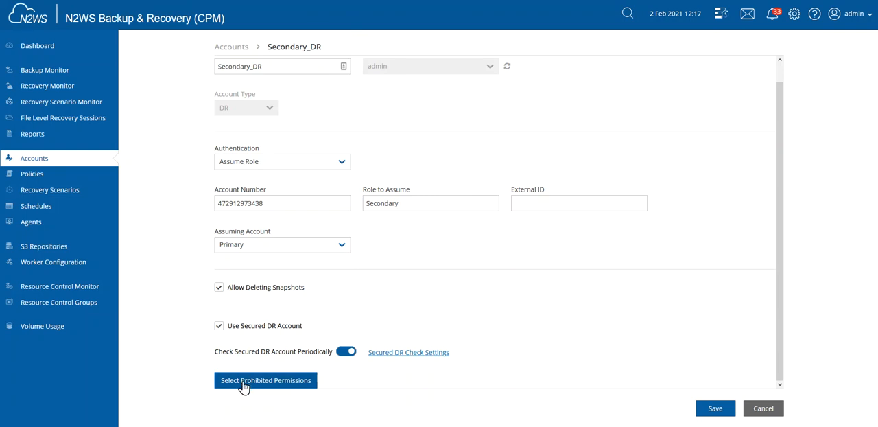
click(272, 387)
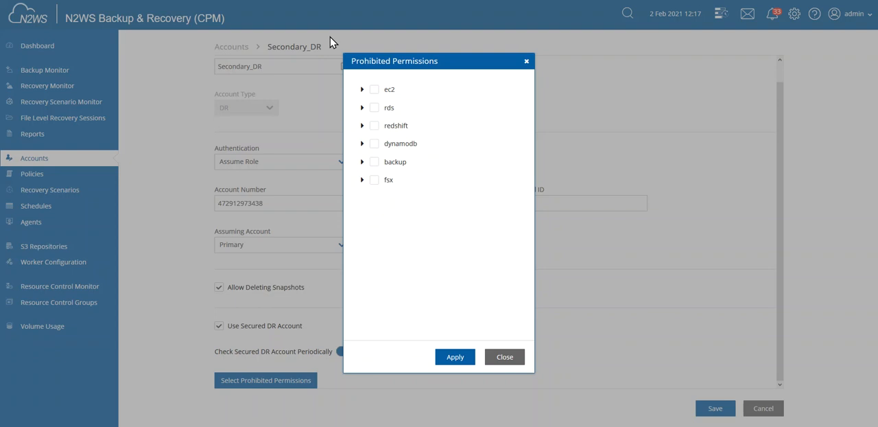
click(362, 90)
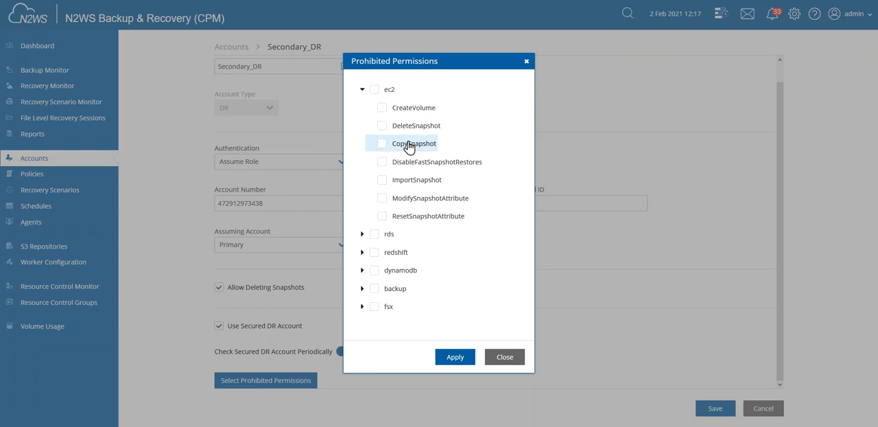
click(385, 128)
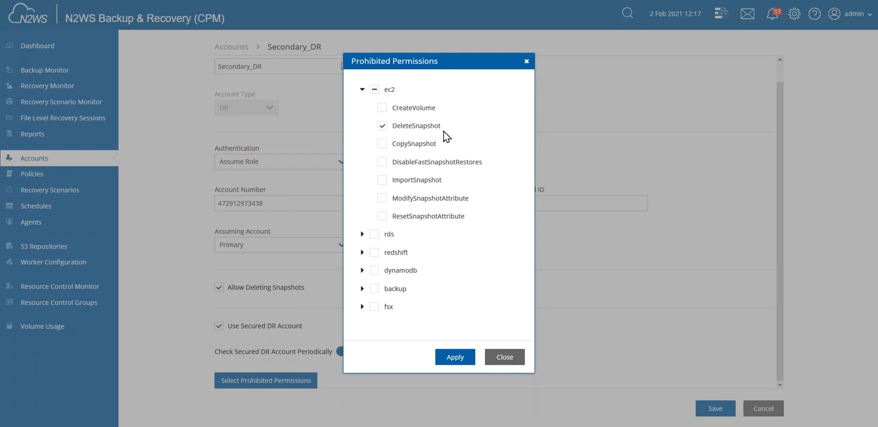
click(454, 358)
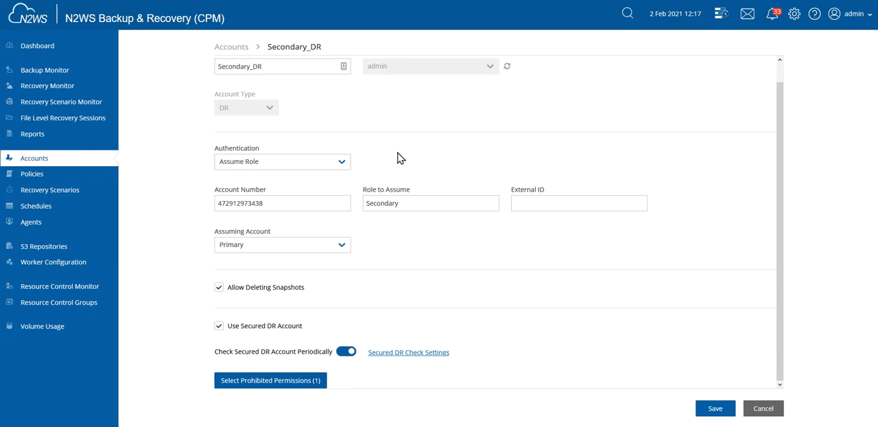
Review the role to assume and the account number, and save the Secondary_DR account
click(412, 203)
drag(417, 204, 366, 203)
drag(268, 204, 216, 203)
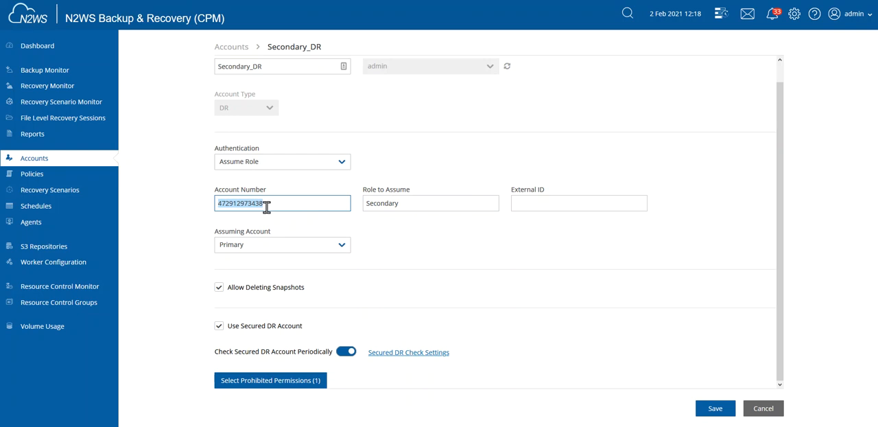
click(388, 246)
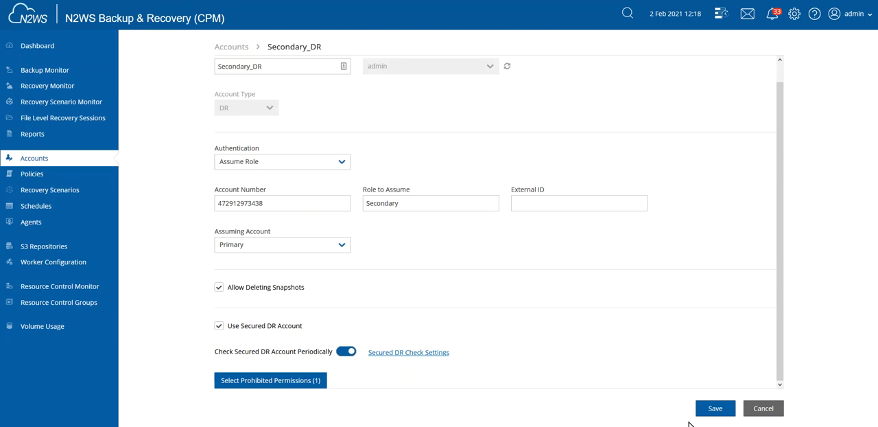
click(719, 411)
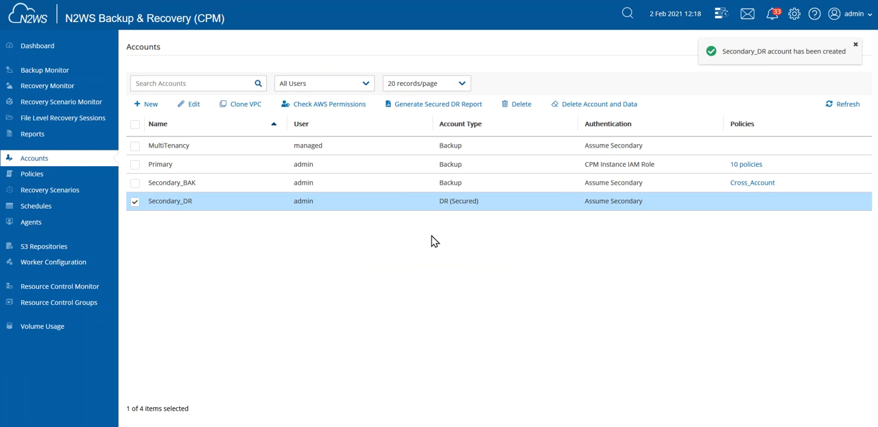
From the Secondary_DR account, go to the Secured DR check settings, set the check interval to 1 hour and save
click(194, 107)
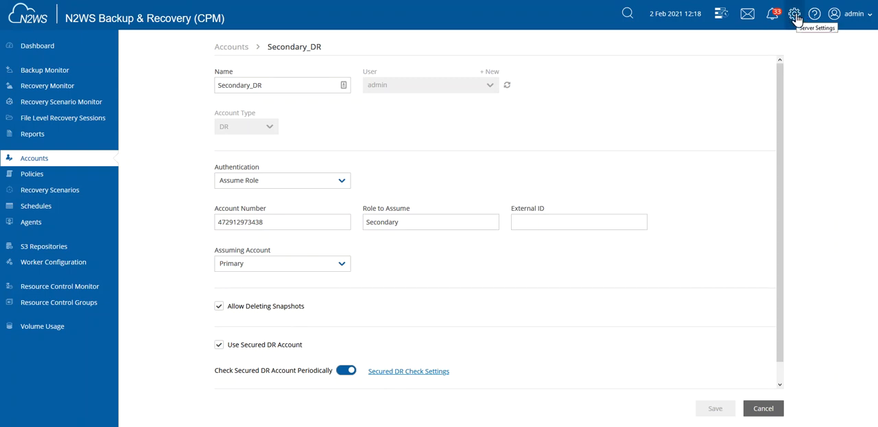
click(410, 373)
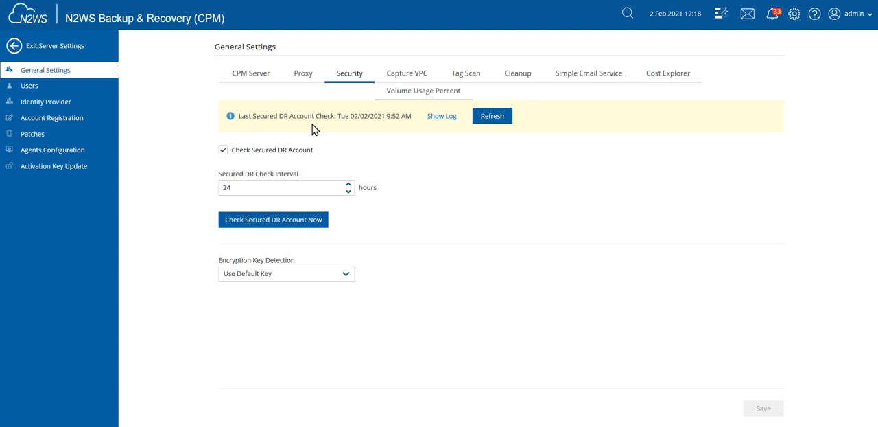
click(223, 150)
click(223, 150)
click(350, 192)
drag(349, 193, 349, 192)
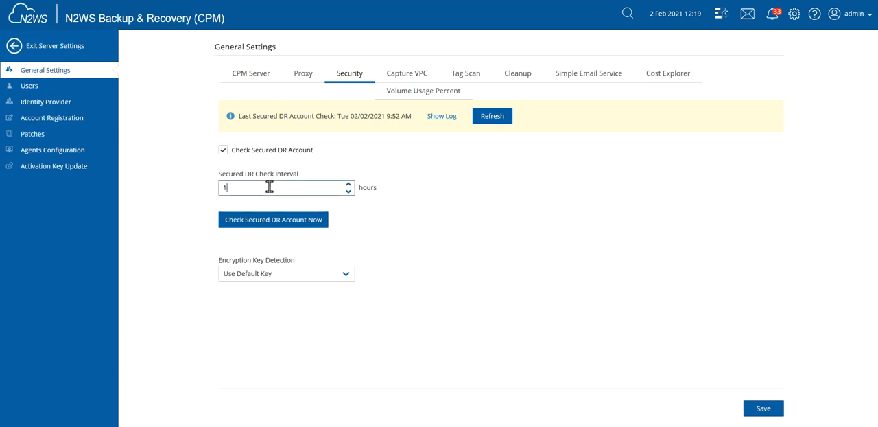
click(768, 411)
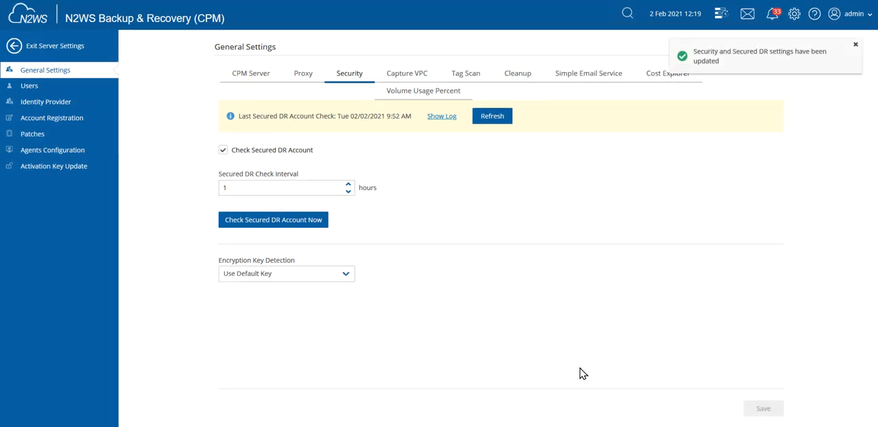
Run the Secured DR account check immediately and review its refreshed log
click(274, 224)
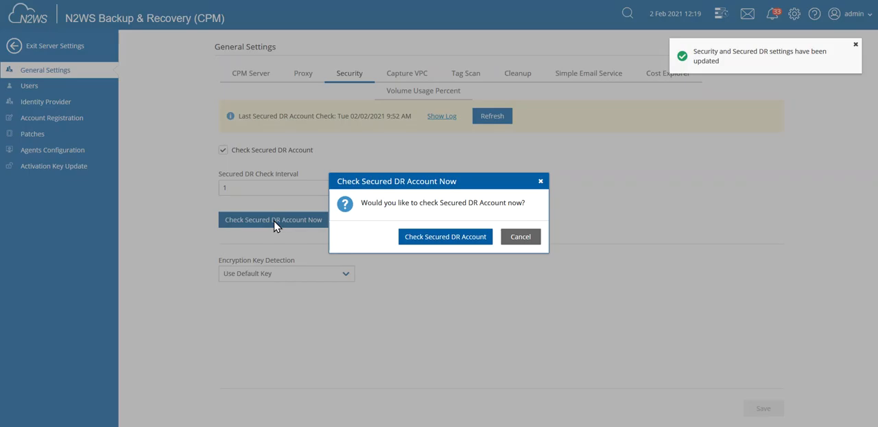
click(451, 239)
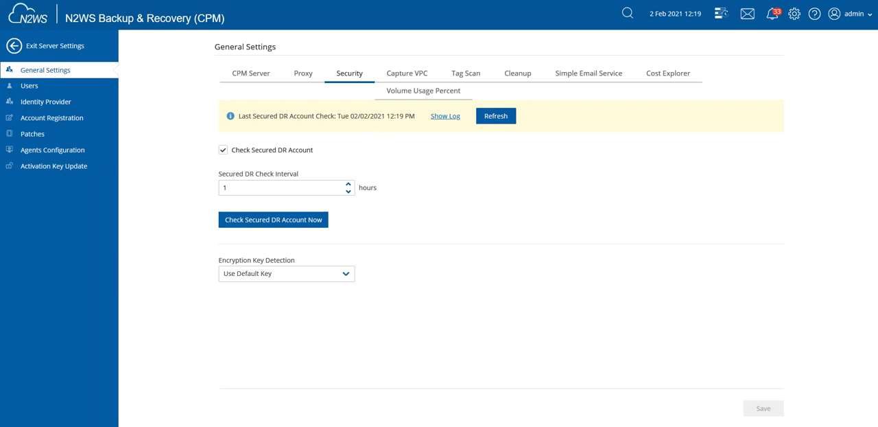
click(499, 118)
click(447, 118)
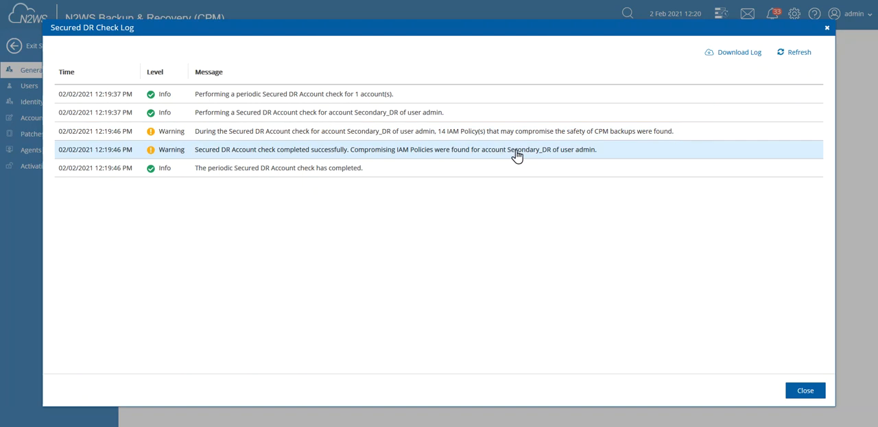
click(807, 391)
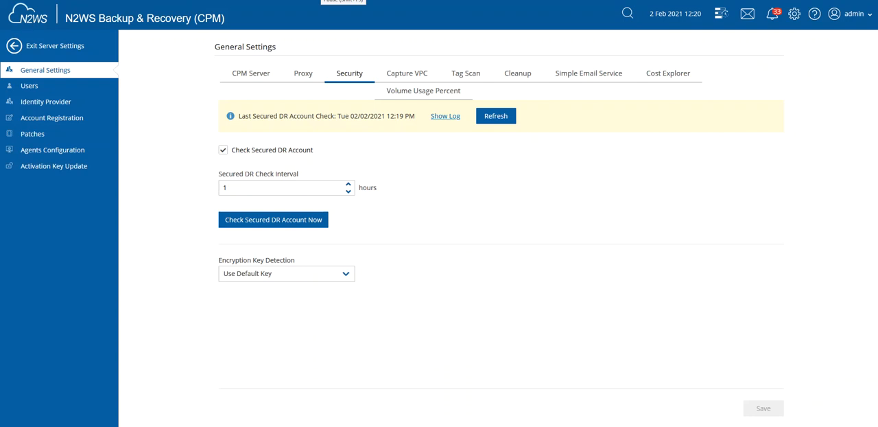
Read the full messages of the Secured DR Account alerts, and exit the server settings
click(855, 26)
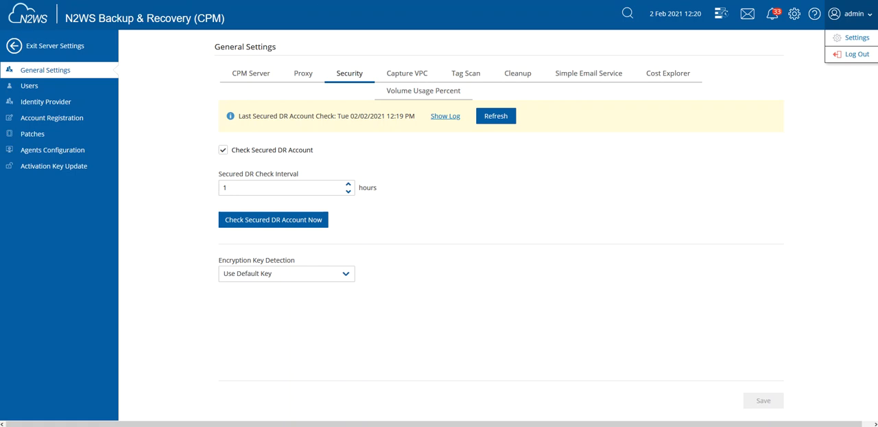
click(774, 22)
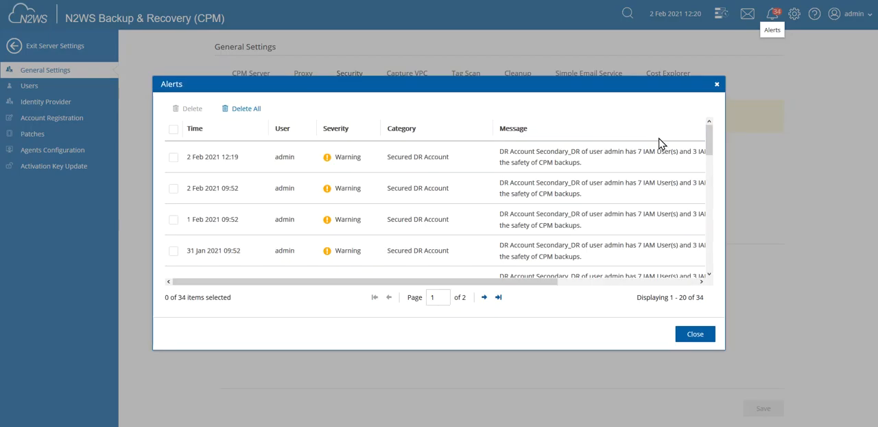
drag(498, 282, 644, 281)
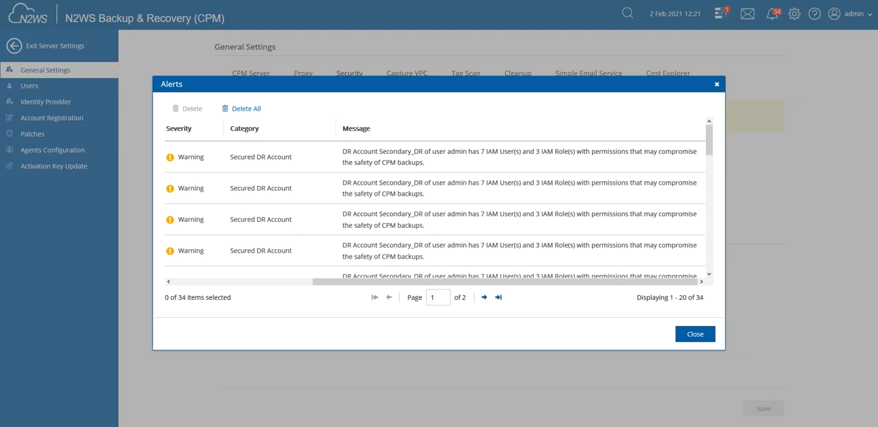
click(694, 334)
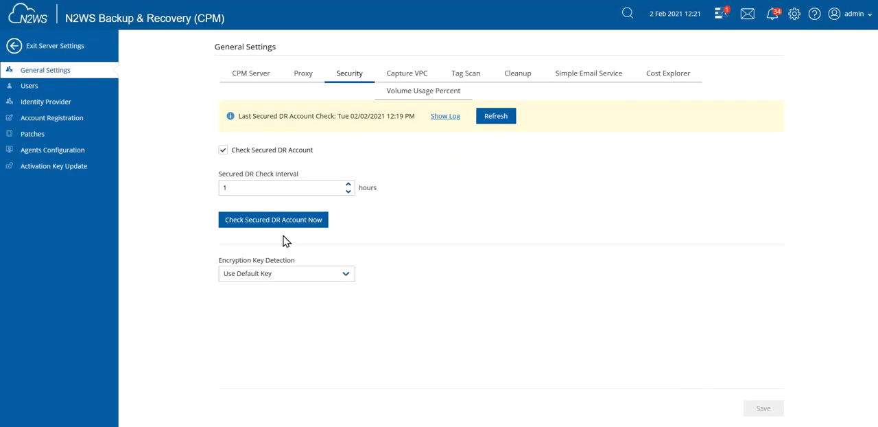
click(53, 48)
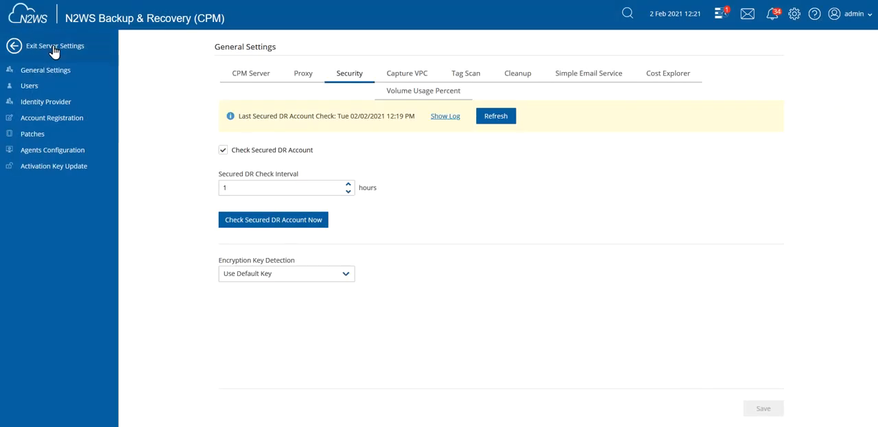